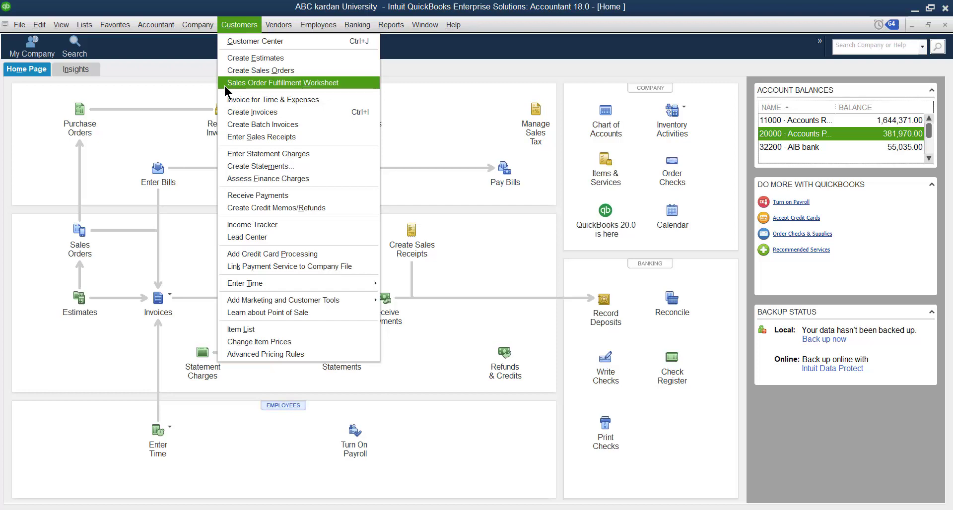
Start a new sales order and select the first customer in the customer list.
{"action": "left_click", "coordinate": [266, 73]}
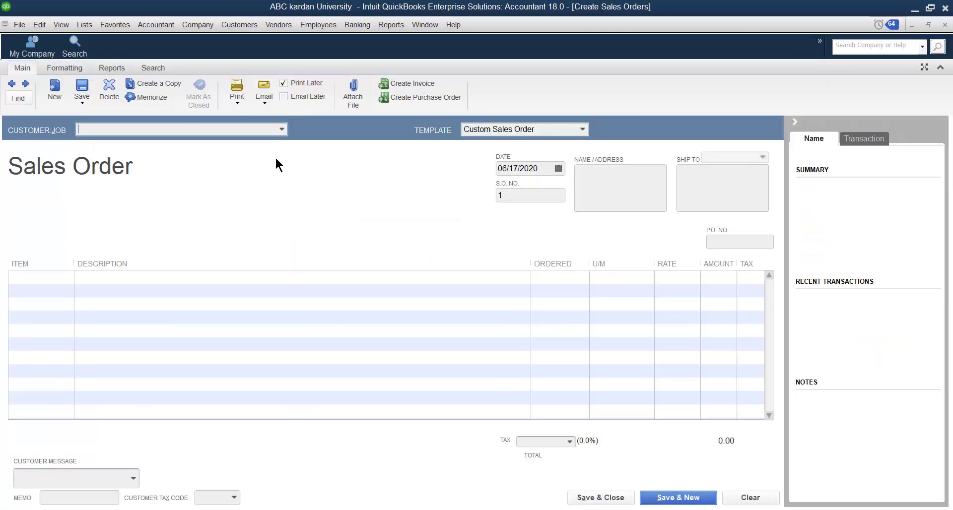
{"action": "left_click", "coordinate": [281, 130]}
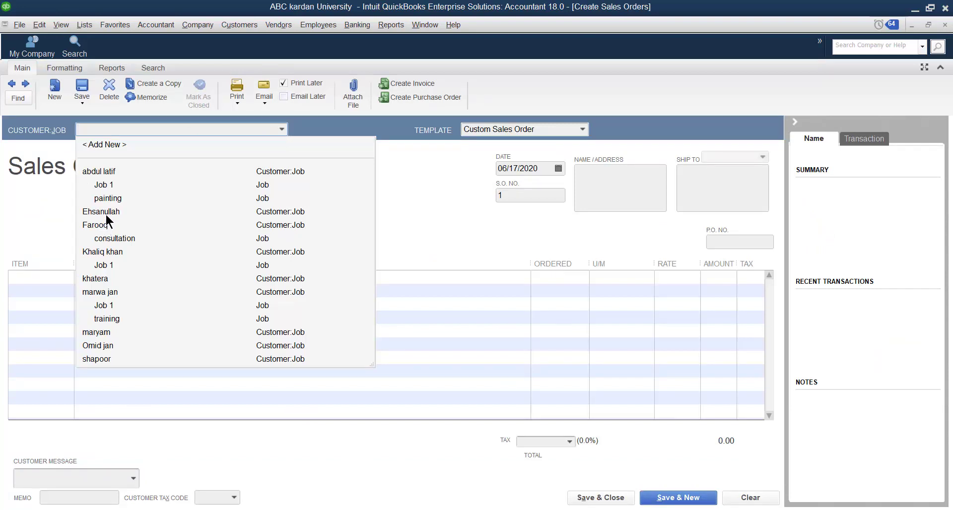
{"action": "left_click", "coordinate": [101, 177]}
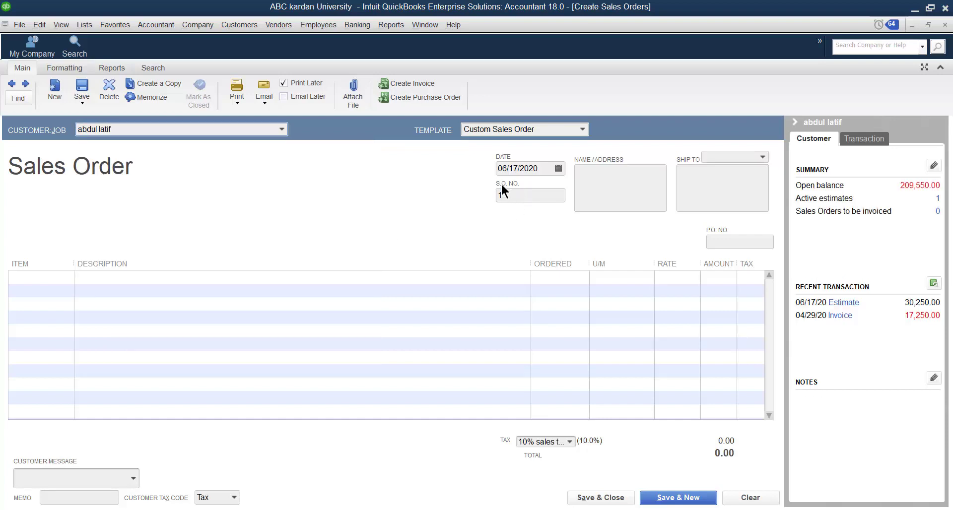
Fill in the customer's billing address and the ship-to address on the sales order.
{"action": "left_click", "coordinate": [595, 174]}
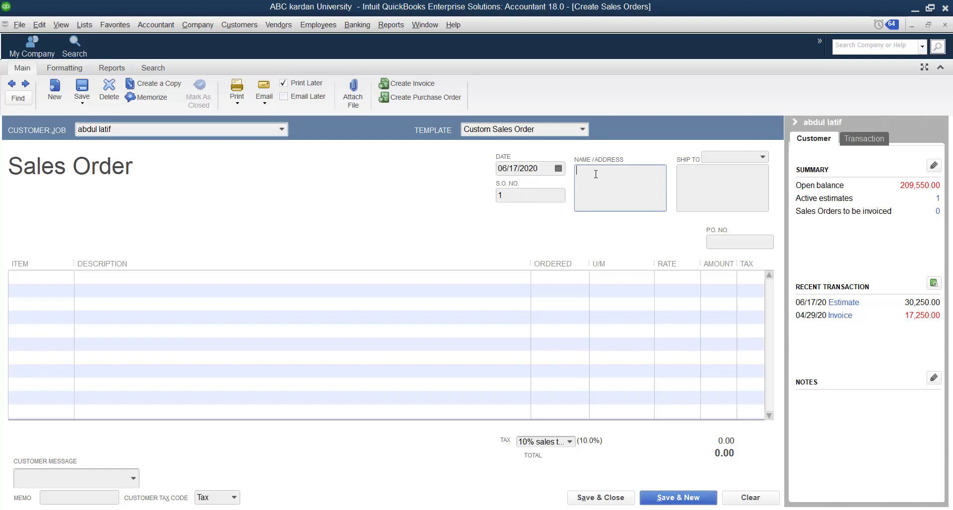
{"action": "type", "text": "da afghanan"}
{"action": "left_click", "coordinate": [704, 181]}
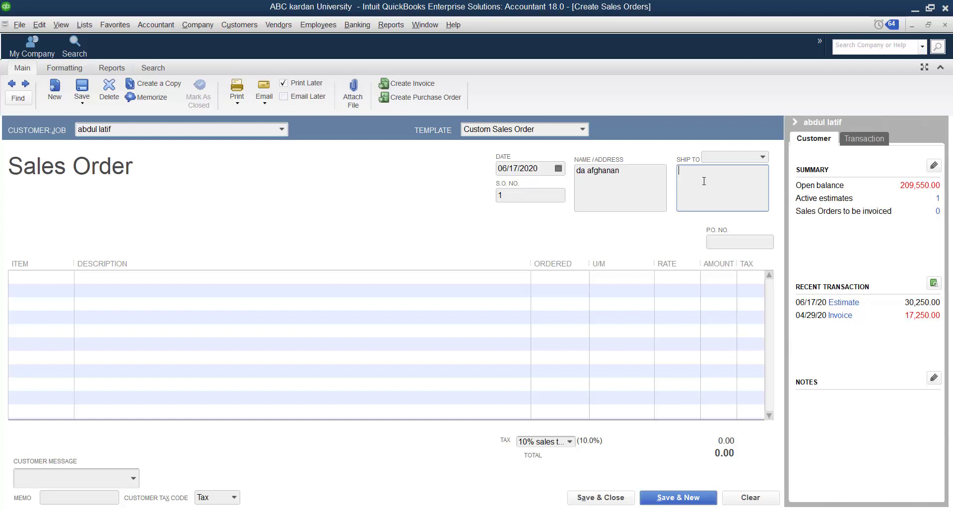
{"action": "type", "text": "khair khana"}
Enter the purchase order number on the sales order.
{"action": "left_click", "coordinate": [730, 240]}
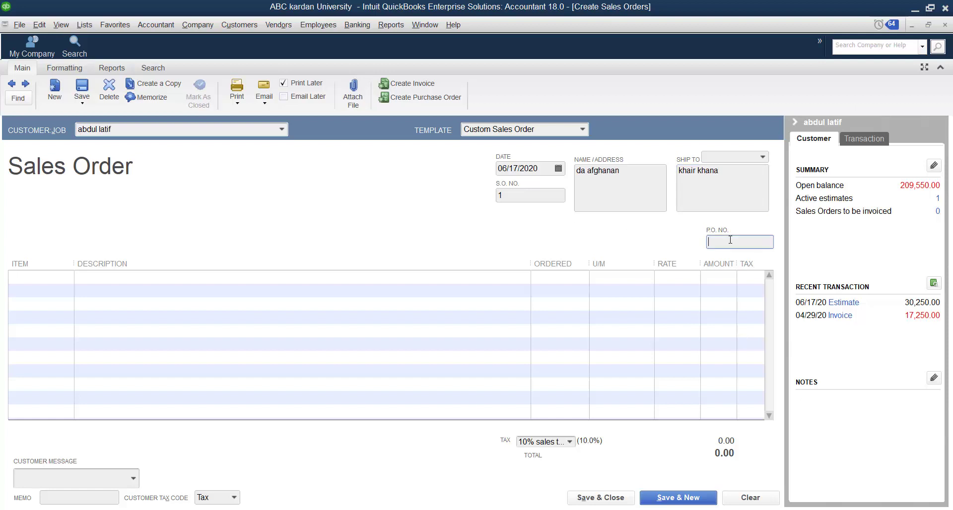
{"action": "type", "text": "120"}
{"action": "key", "text": "BackSpace"}
{"action": "type", "text": "1"}
{"action": "left_click", "coordinate": [59, 277]}
{"action": "left_click", "coordinate": [67, 276]}
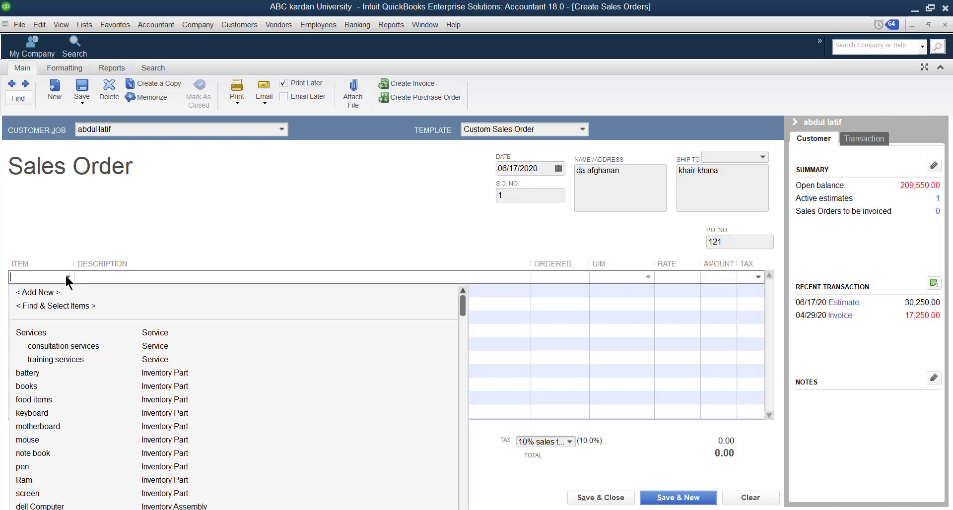
{"action": "left_click", "coordinate": [25, 467]}
{"action": "left_click", "coordinate": [164, 142]}
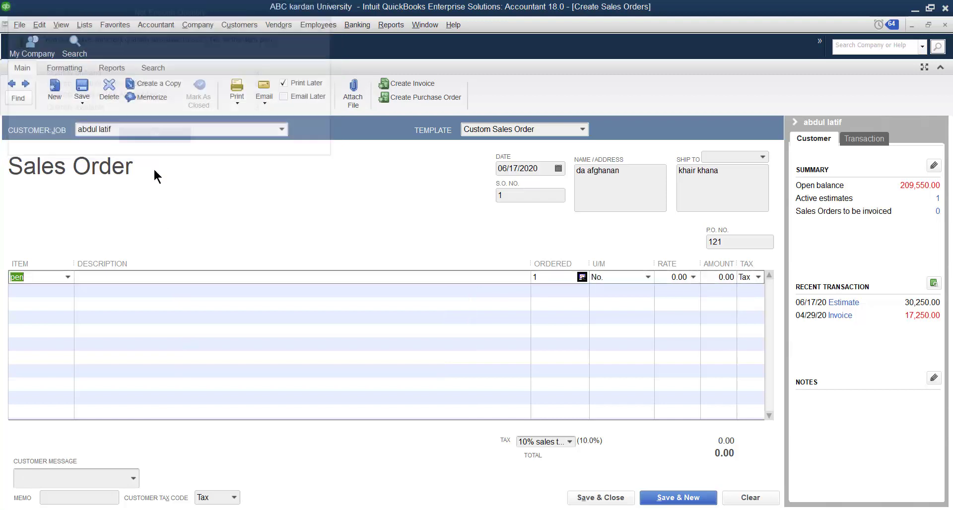
Set the first line item to Ram with an ordered quantity of 120 dz.
{"action": "left_click", "coordinate": [68, 276]}
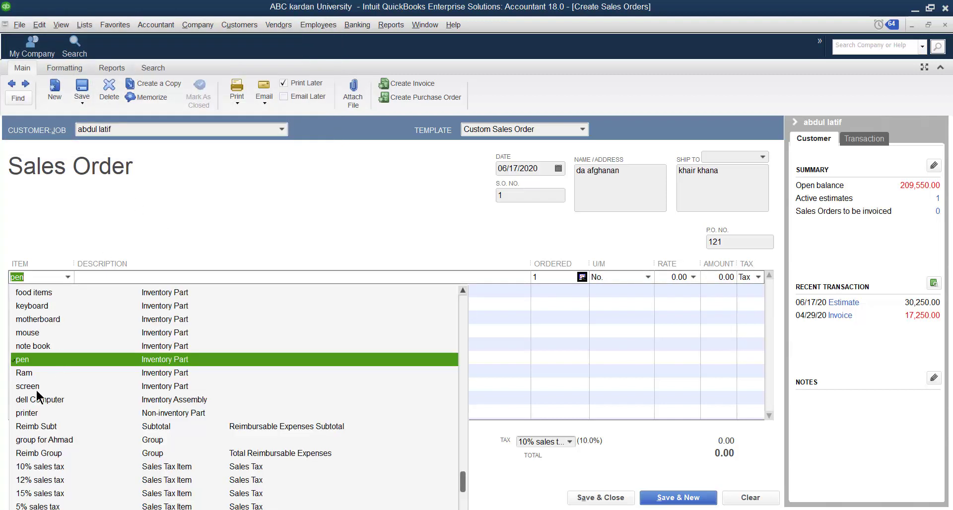
{"action": "left_click", "coordinate": [28, 373]}
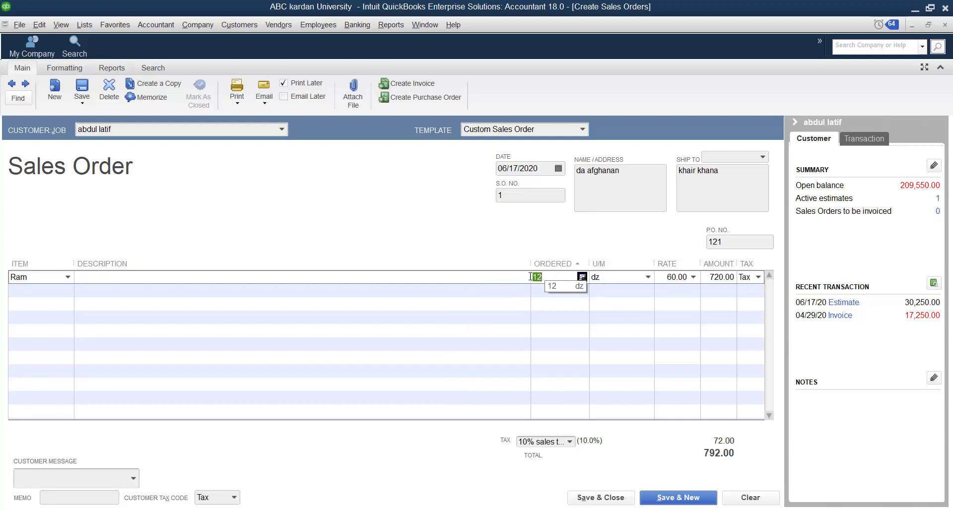
{"action": "left_click", "coordinate": [492, 281]}
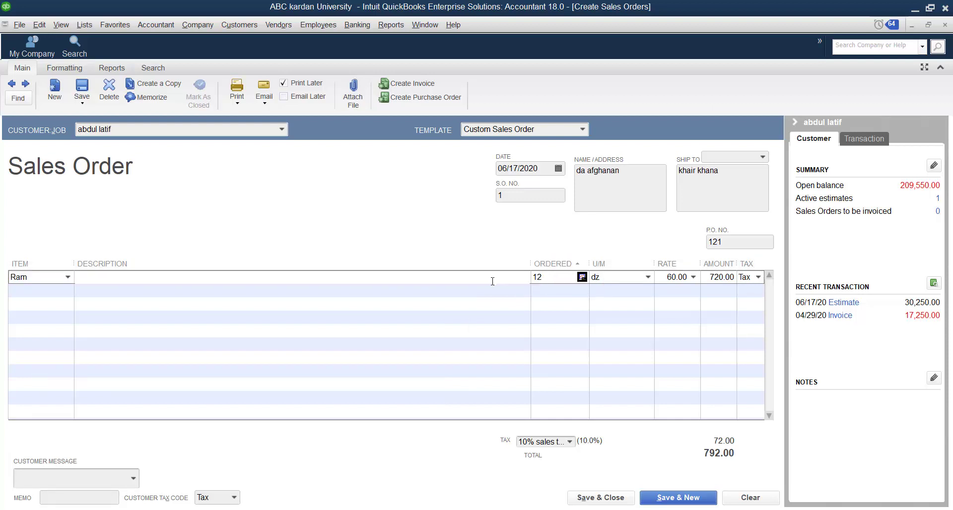
{"action": "type", "text": "1200"}
{"action": "key", "text": "BackSpace"}
{"action": "key", "text": "BackSpace"}
{"action": "key", "text": "BackSpace"}
{"action": "key", "text": "BackSpace"}
{"action": "left_click", "coordinate": [552, 278]}
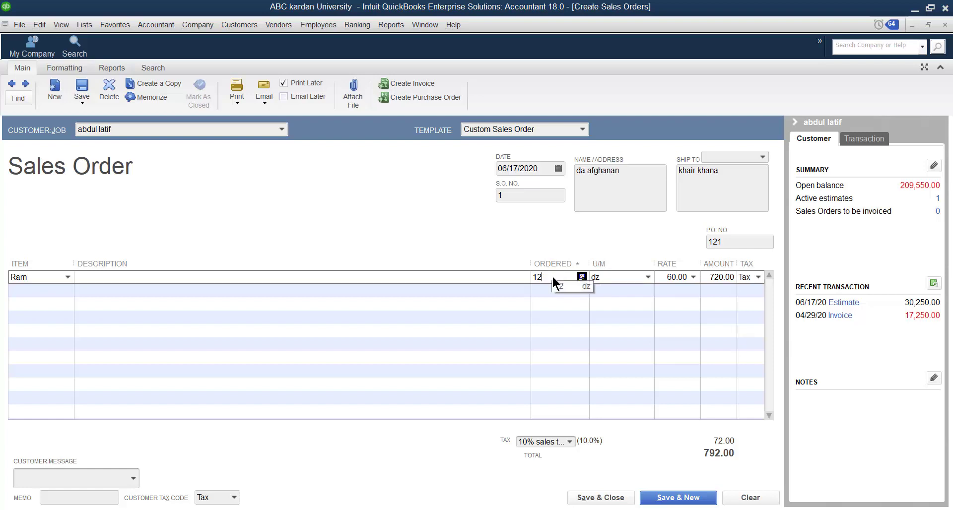
{"action": "type", "text": "0"}
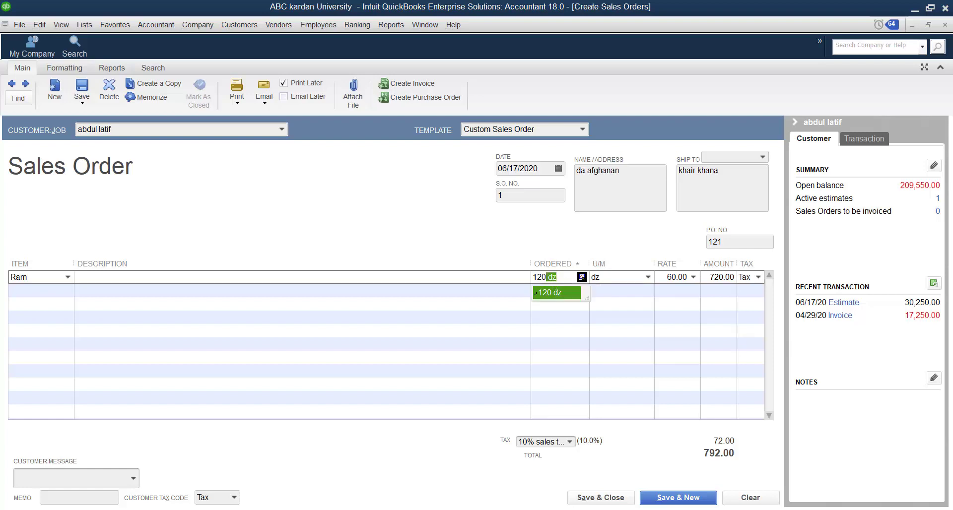
Add motherboard as the second line item with an ordered quantity of 300.
{"action": "left_click", "coordinate": [28, 295]}
{"action": "left_click", "coordinate": [67, 291]}
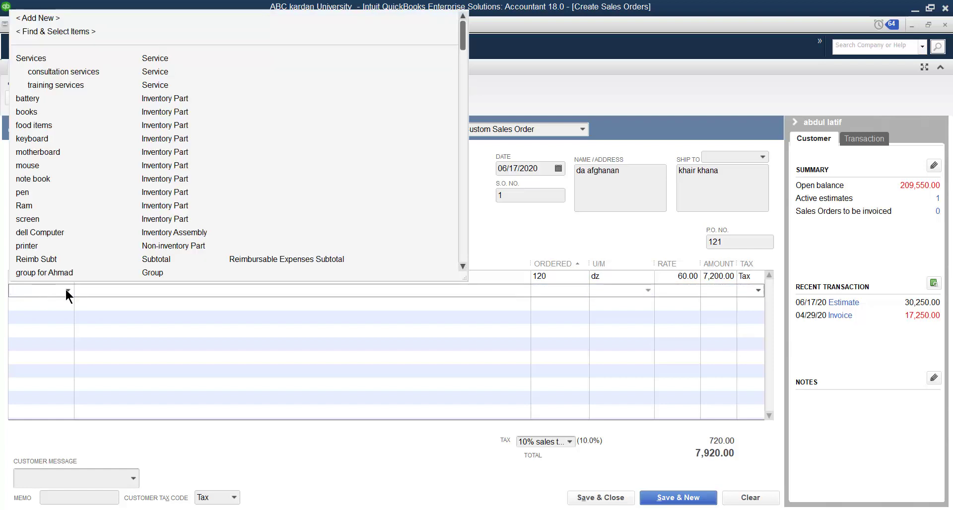
{"action": "left_click", "coordinate": [34, 151]}
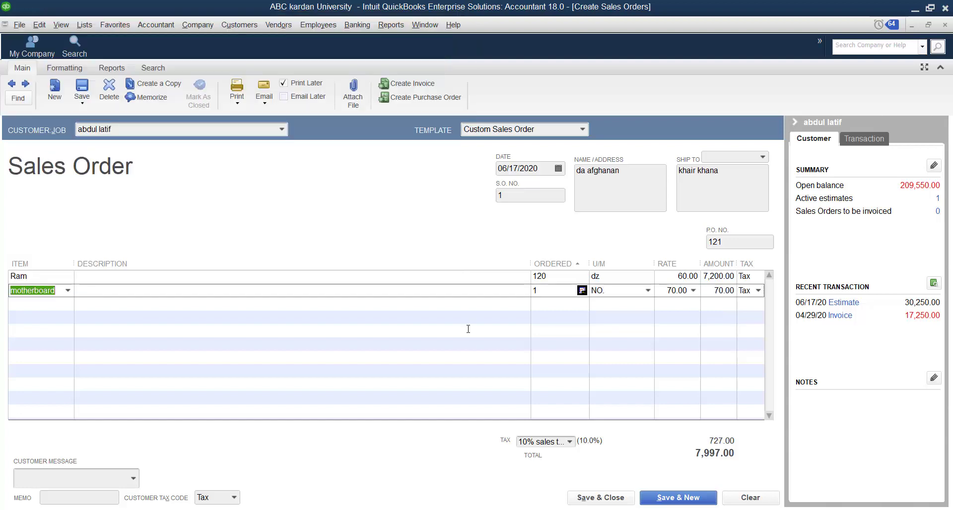
{"action": "left_click", "coordinate": [550, 291]}
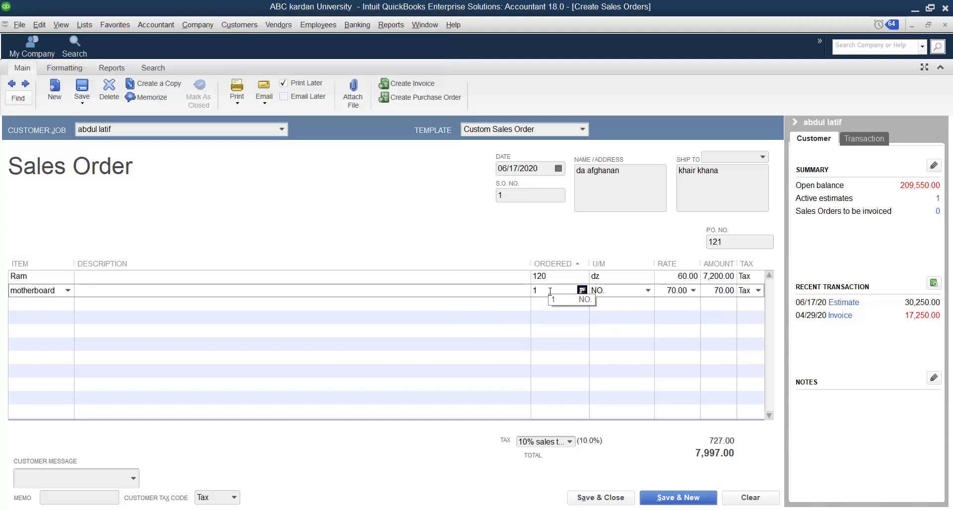
{"action": "key", "text": "BackSpace"}
{"action": "type", "text": "300"}
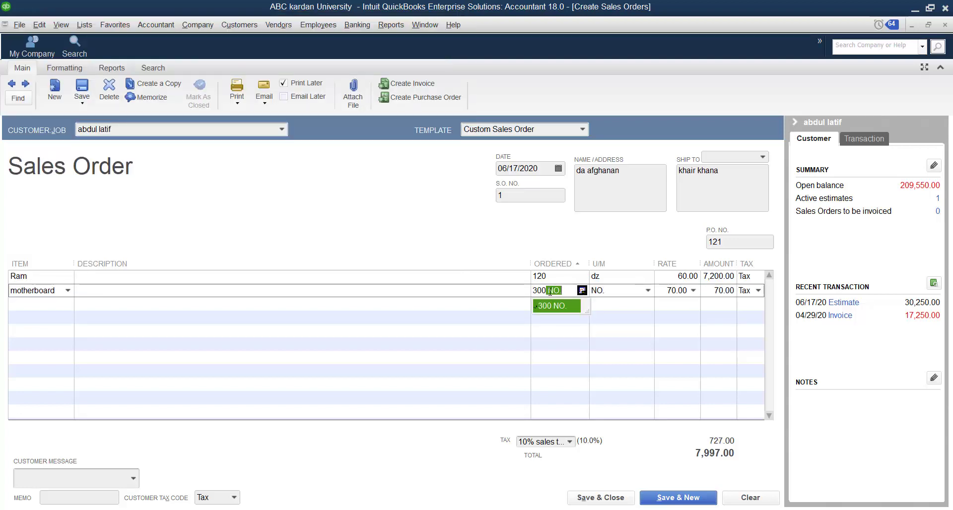
{"action": "left_click", "coordinate": [622, 303]}
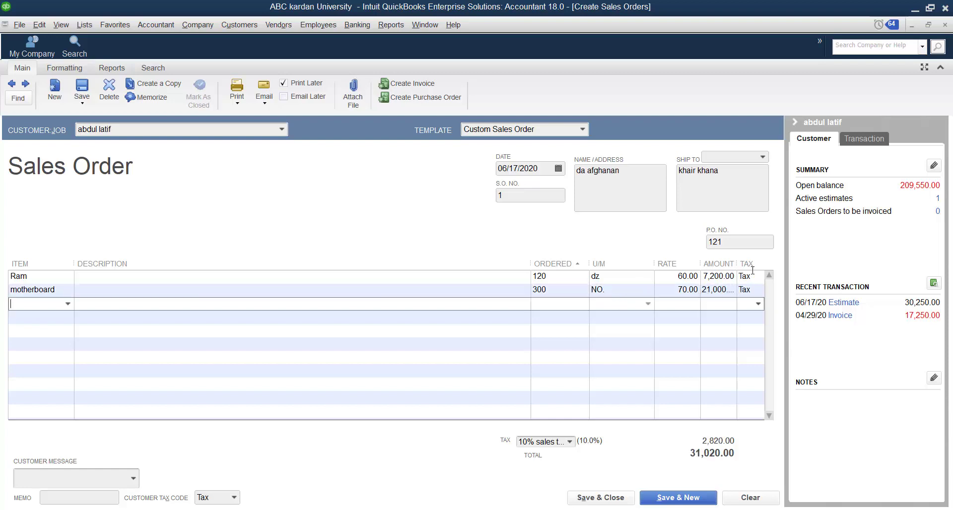
Hide the customer information pane and apply the 10% sales tax to the order.
{"action": "left_click", "coordinate": [794, 122]}
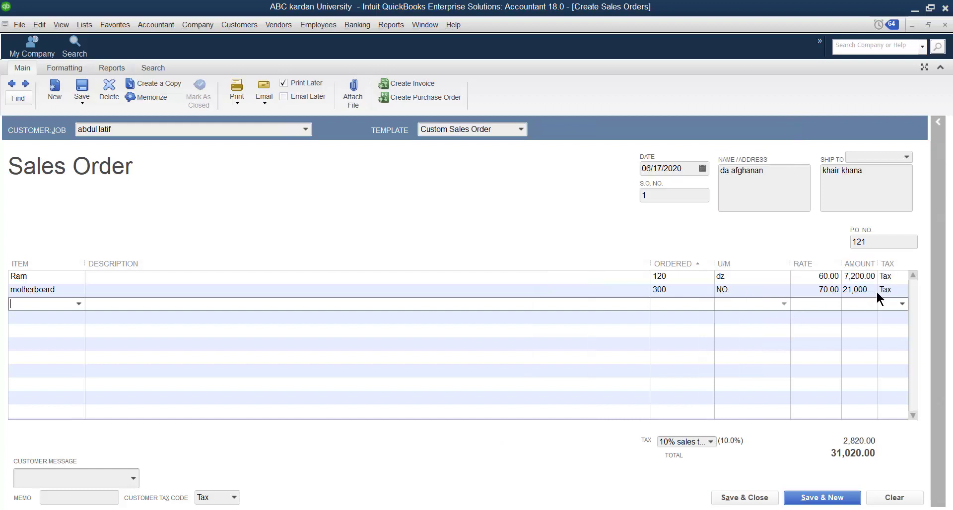
{"action": "left_click", "coordinate": [709, 440]}
{"action": "left_click", "coordinate": [710, 440]}
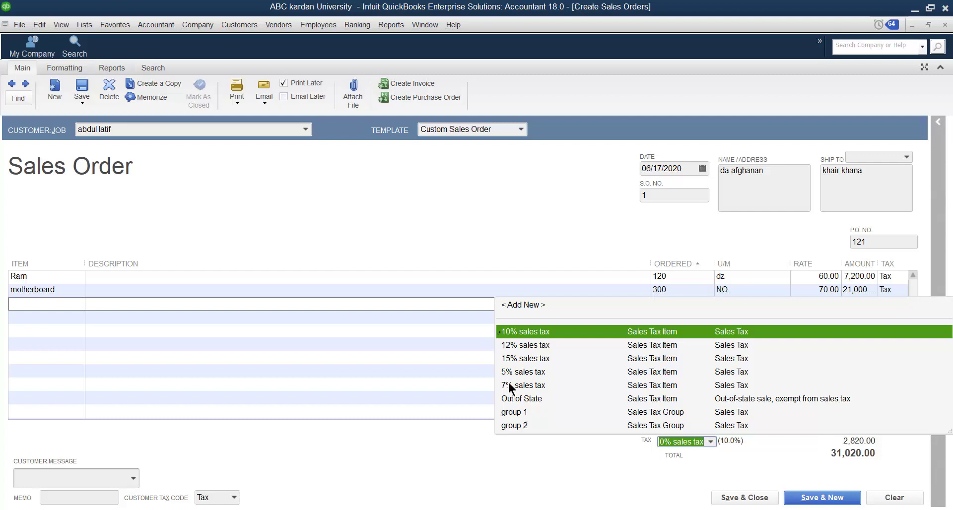
{"action": "left_click", "coordinate": [510, 333]}
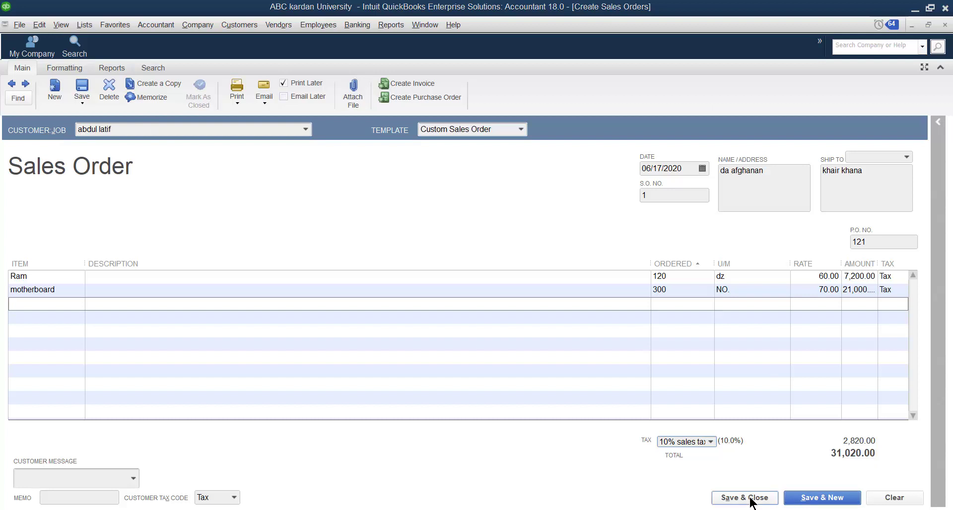
Save the sales order and continue to a new one, making the changed billing address permanent.
{"action": "left_click", "coordinate": [806, 499]}
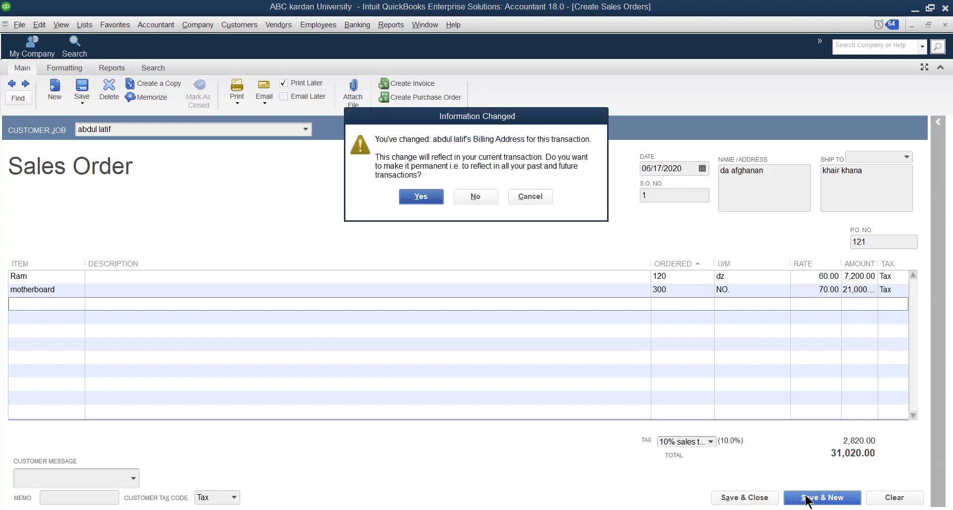
{"action": "left_click", "coordinate": [422, 197]}
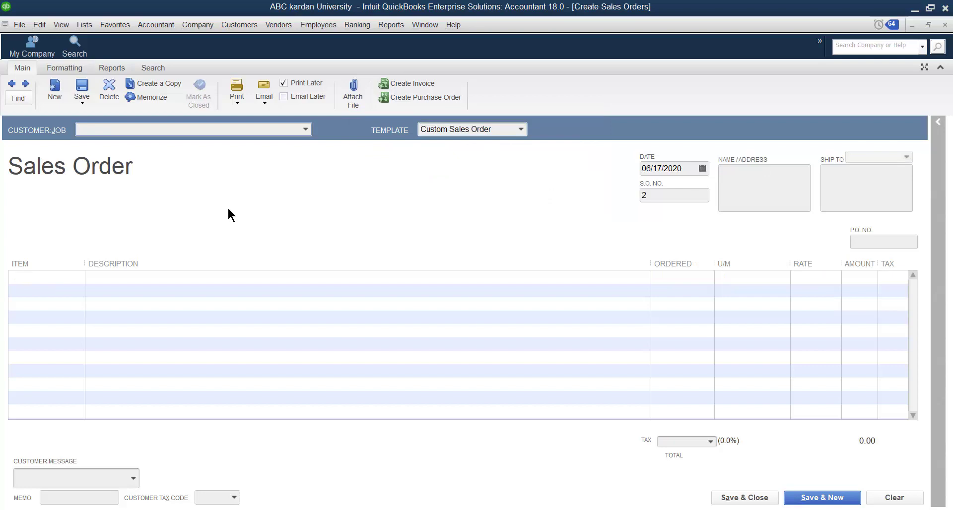
Bring up a blank sales order and select the customer who has the consultation job.
{"action": "left_click", "coordinate": [306, 131]}
{"action": "left_click", "coordinate": [239, 24]}
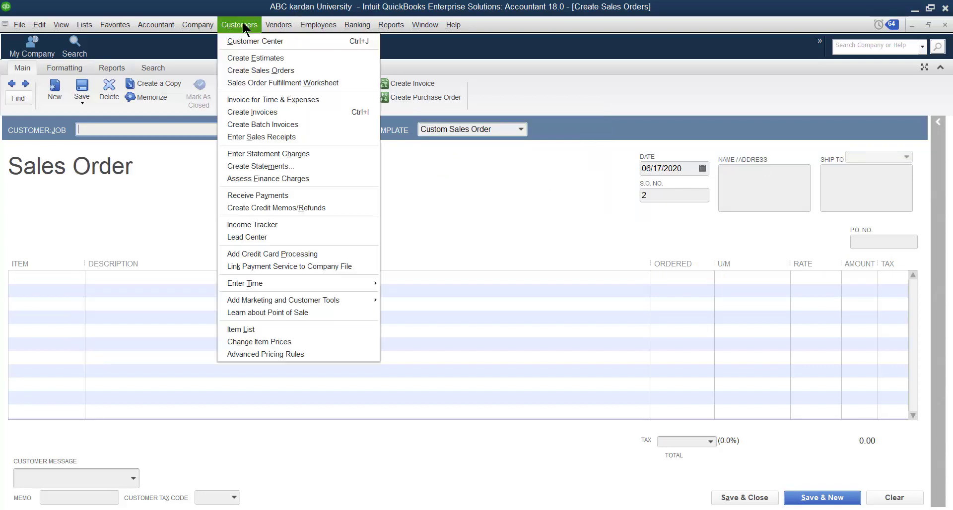
{"action": "left_click", "coordinate": [246, 69]}
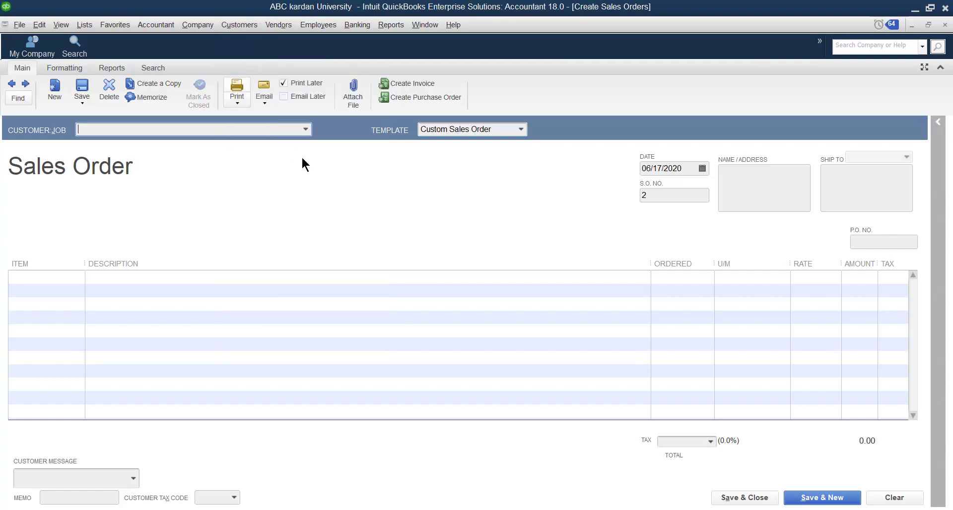
{"action": "left_click", "coordinate": [305, 129]}
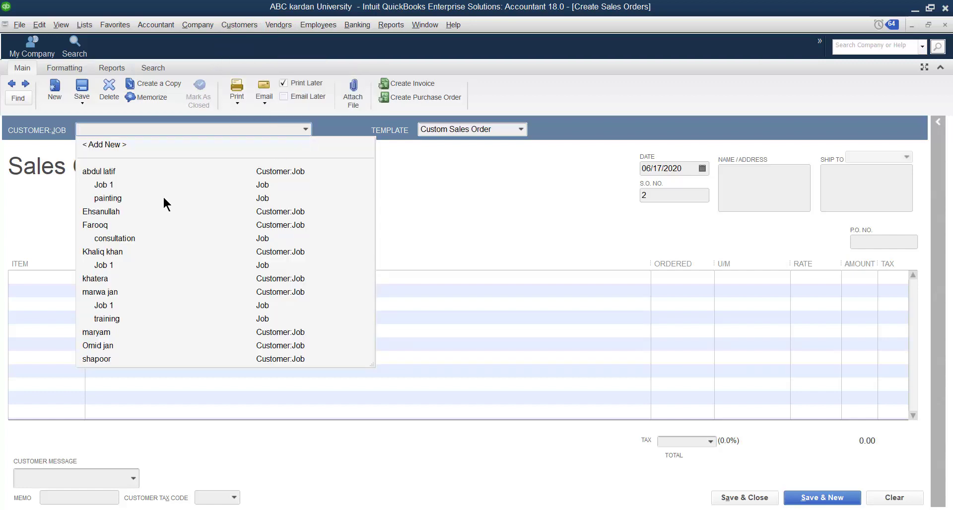
{"action": "left_click", "coordinate": [97, 227]}
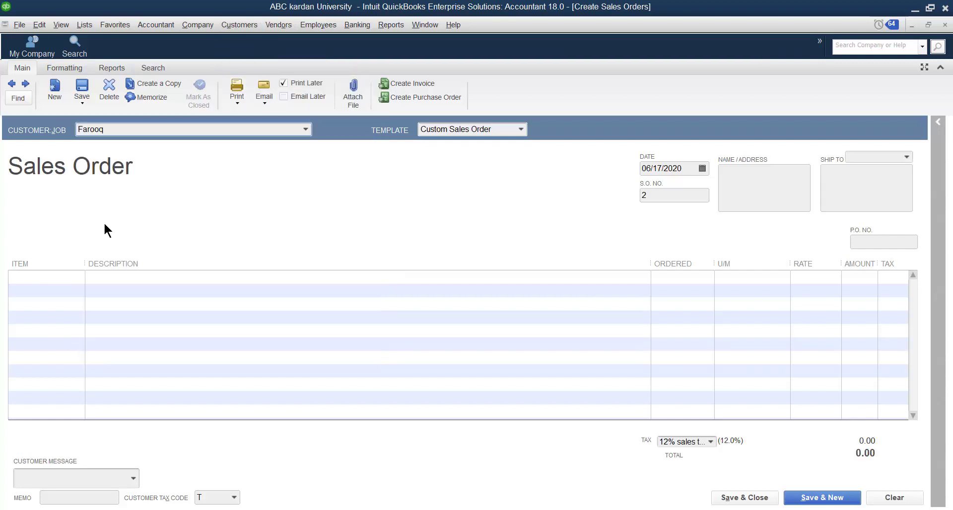
Add books as the first line item with an ordered quantity of 300 ea.
{"action": "left_click", "coordinate": [60, 278]}
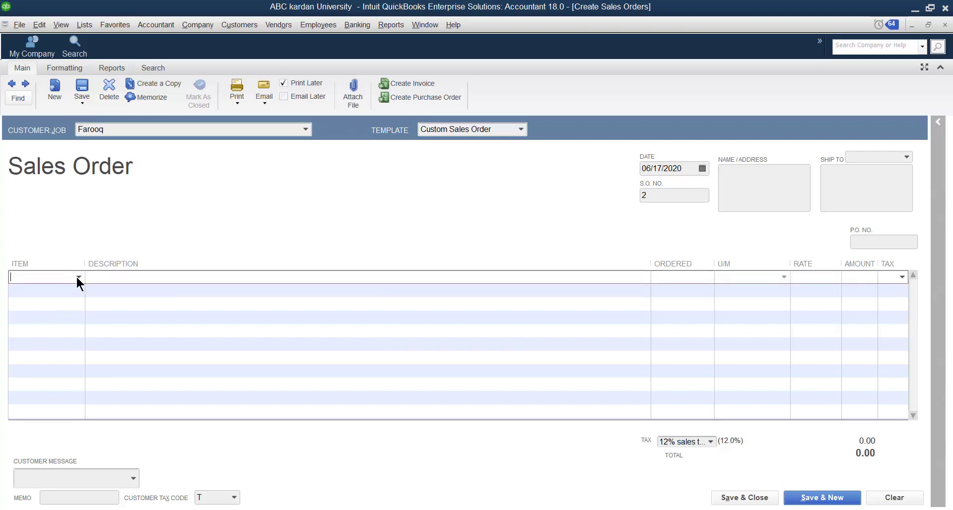
{"action": "left_click", "coordinate": [78, 278]}
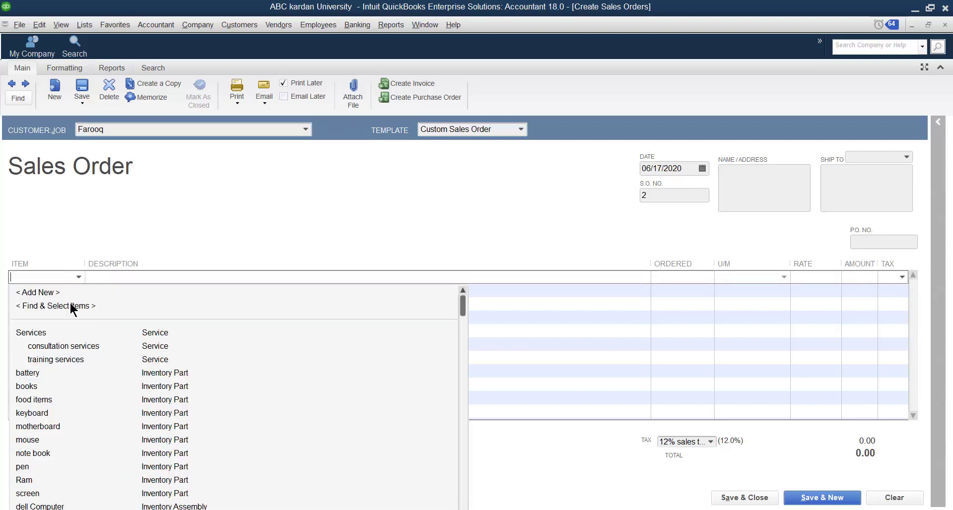
{"action": "left_click", "coordinate": [27, 386]}
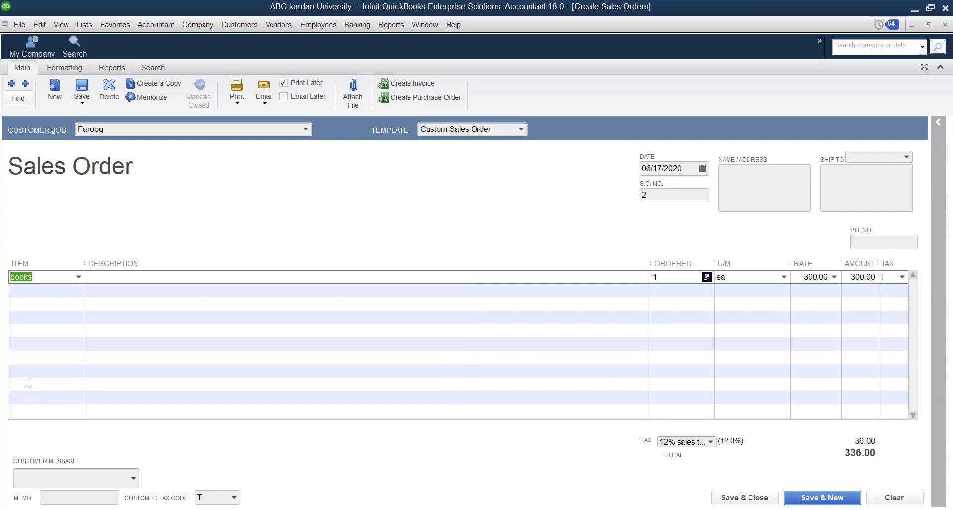
{"action": "left_click", "coordinate": [666, 276]}
{"action": "type", "text": "300 ea"}
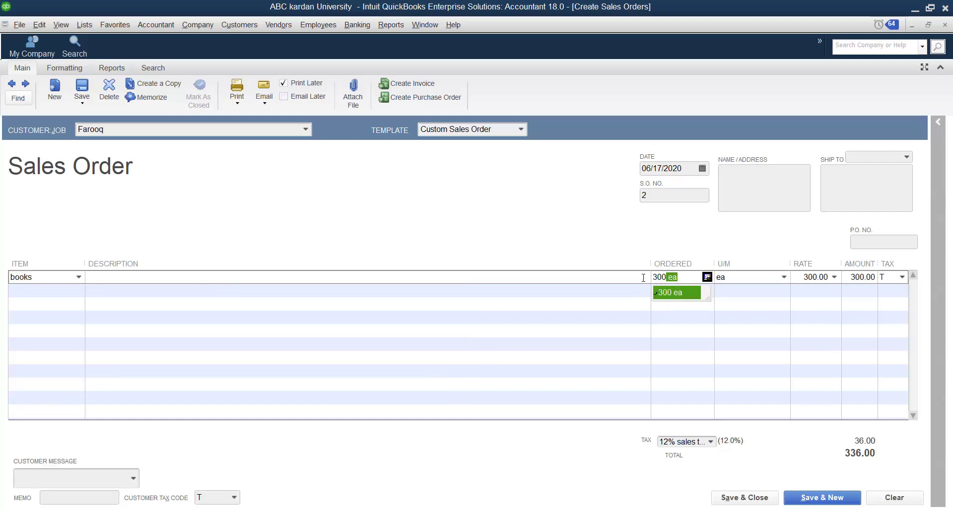
Add dell Computer as the second line item with an ordered quantity of 20.
{"action": "left_click", "coordinate": [77, 291]}
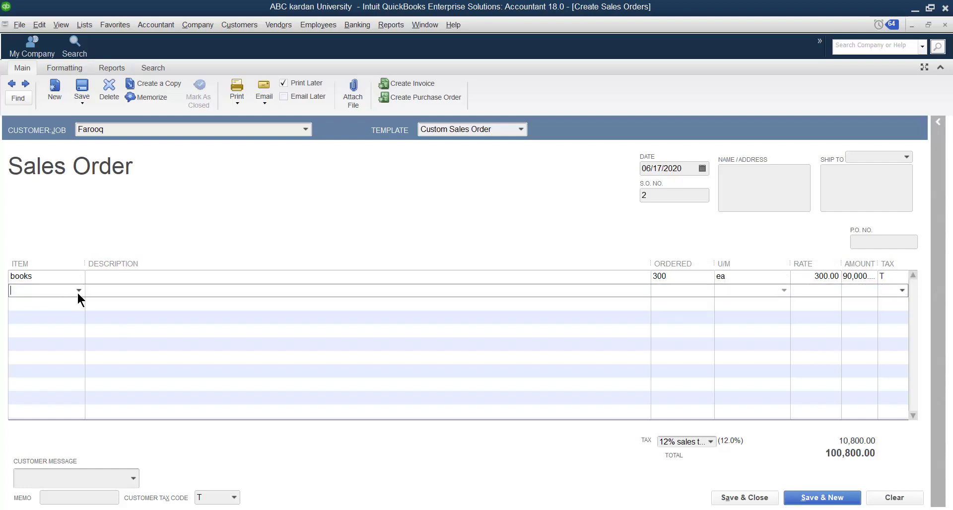
{"action": "left_click", "coordinate": [79, 291]}
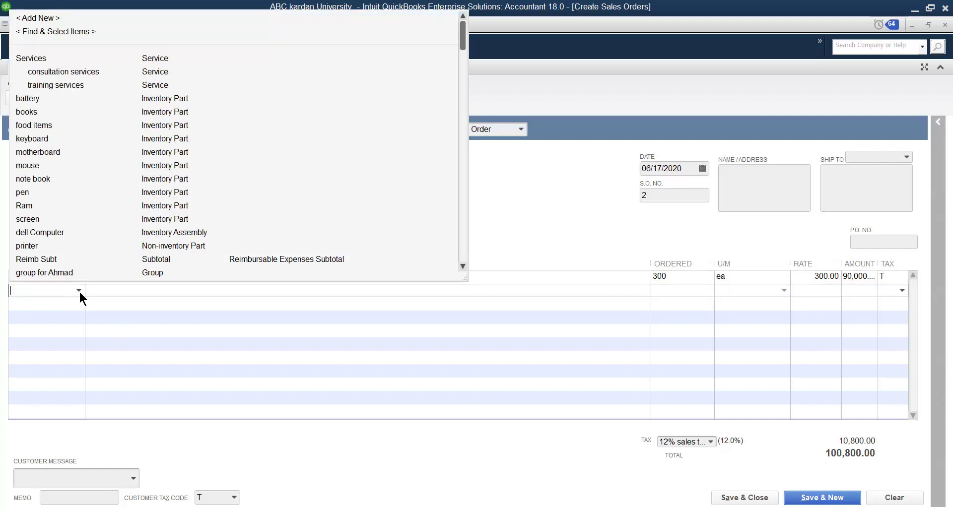
{"action": "left_click", "coordinate": [35, 231]}
{"action": "left_click_drag", "start_coordinate": [664, 293], "coordinate": [635, 295]}
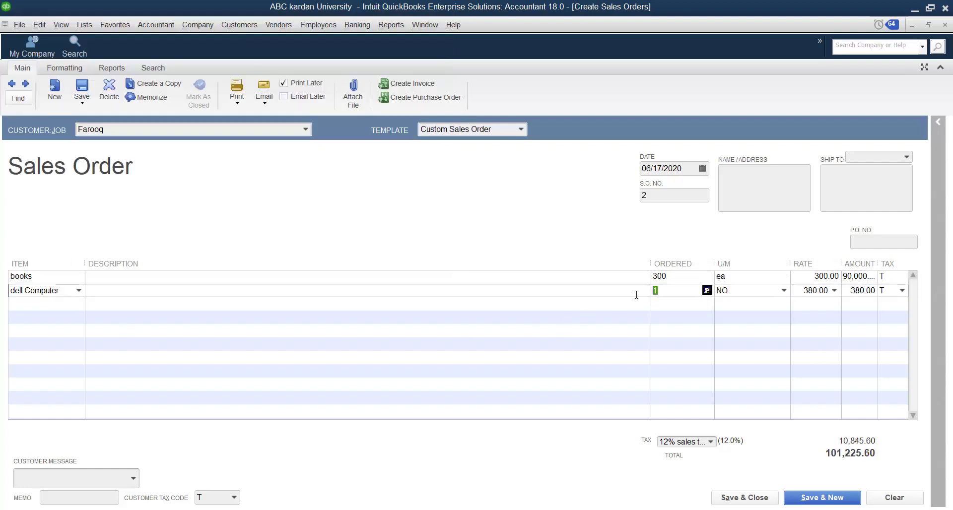
{"action": "type", "text": "20 NO."}
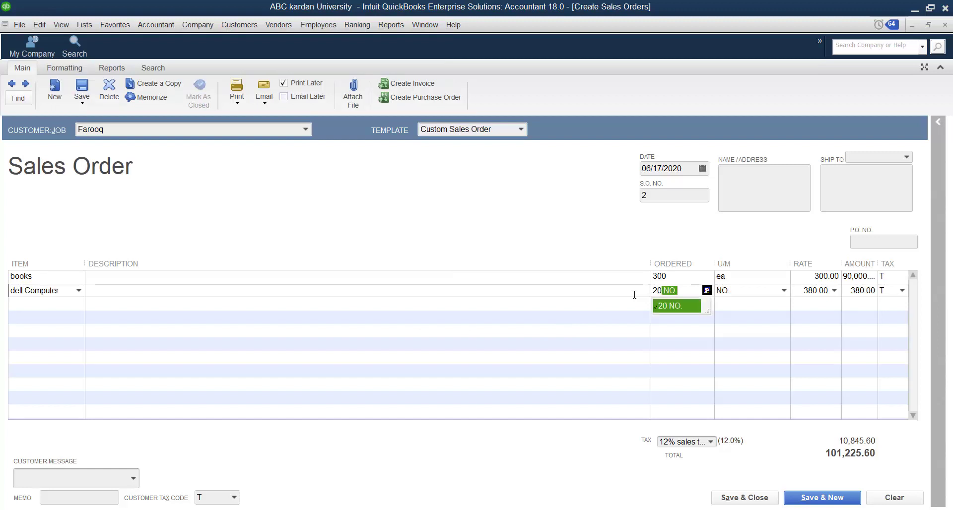
{"action": "left_click", "coordinate": [729, 307]}
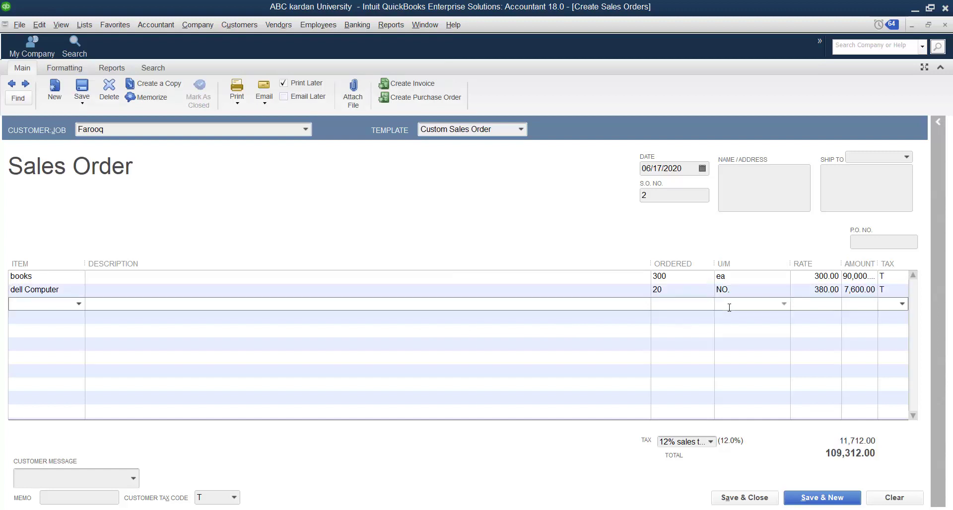